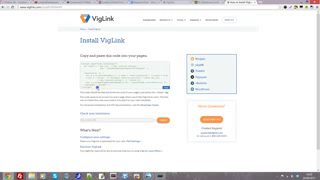
Step: Select and clear the install code snippet, skim the WordPress guide, then follow its account link
left_click(107, 88)
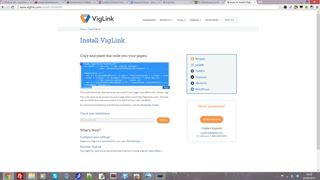
left_click(103, 88)
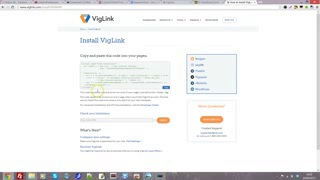
left_click(103, 88)
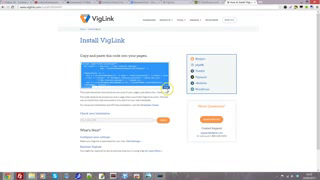
left_click(160, 90)
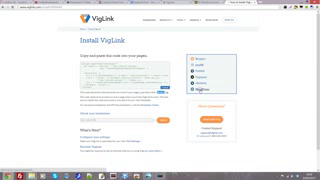
left_click(199, 90)
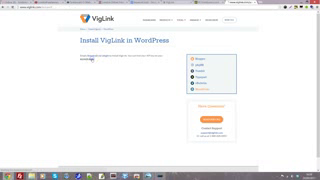
left_click(92, 59)
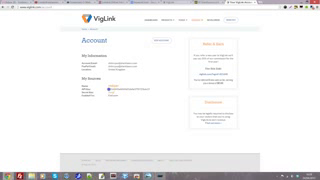
left_click(111, 89)
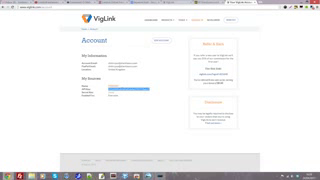
left_click(196, 21)
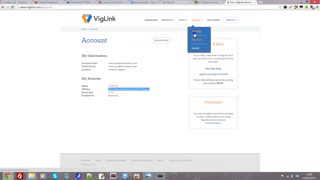
Step: Open Settings and check the Site Category list without changing it
left_click(196, 38)
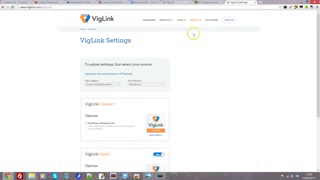
scroll(193, 32, "down", 3)
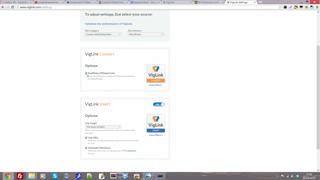
scroll(88, 73, "up", 5)
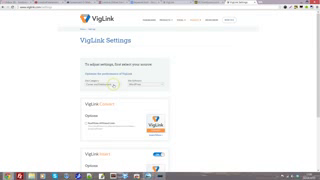
left_click(114, 86)
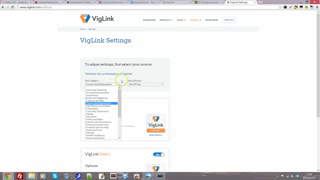
left_click(116, 85)
scroll(120, 87, "down", 3)
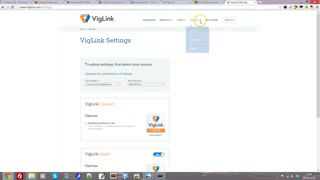
Step: Go back to the Account page and briefly select a My Information detail
left_click(196, 38)
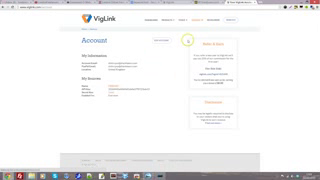
double_click(110, 65)
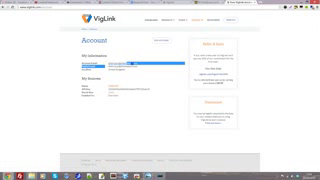
left_click(137, 68)
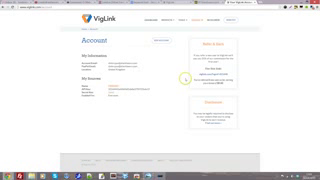
left_click(197, 20)
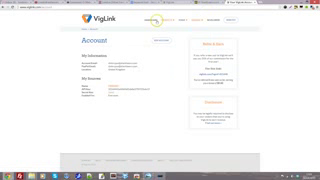
Step: Open the Dashboard overview from the top navigation
left_click(150, 20)
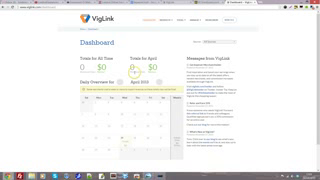
scroll(152, 70, "down", 3)
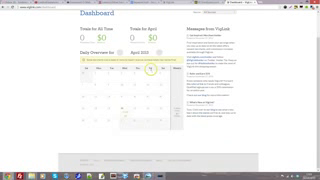
scroll(152, 70, "up", 3)
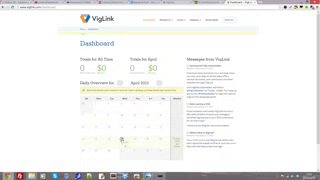
scroll(133, 125, "down", 3)
scroll(145, 120, "up", 3)
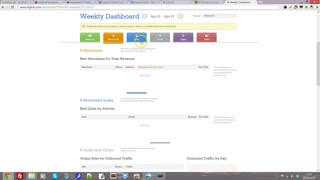
scroll(138, 40, "down", 3)
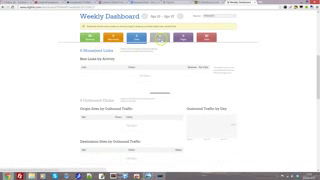
scroll(160, 40, "down", 3)
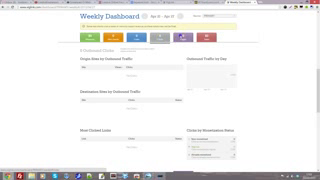
scroll(160, 40, "down", 3)
scroll(160, 40, "down", 2)
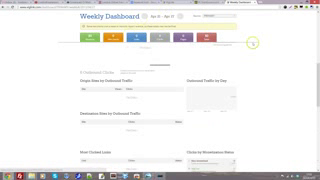
scroll(272, 46, "up", 3)
scroll(276, 47, "up", 4)
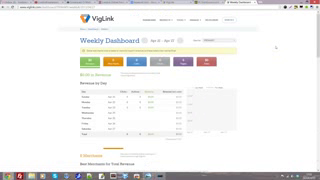